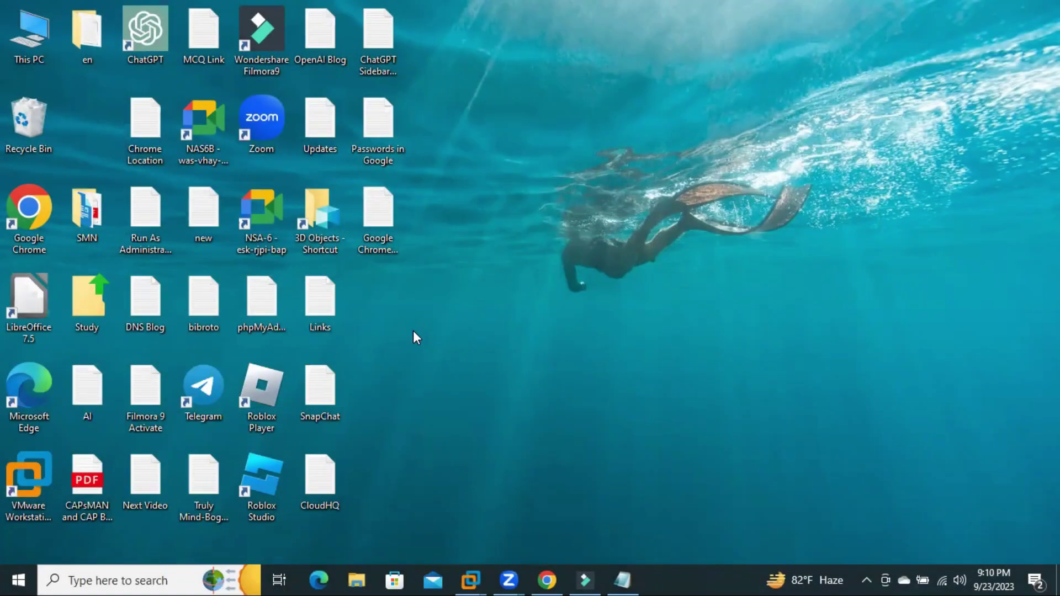
Step: Check the USB Disk (H:) drive in the file manager, then close it
left_click(356, 578)
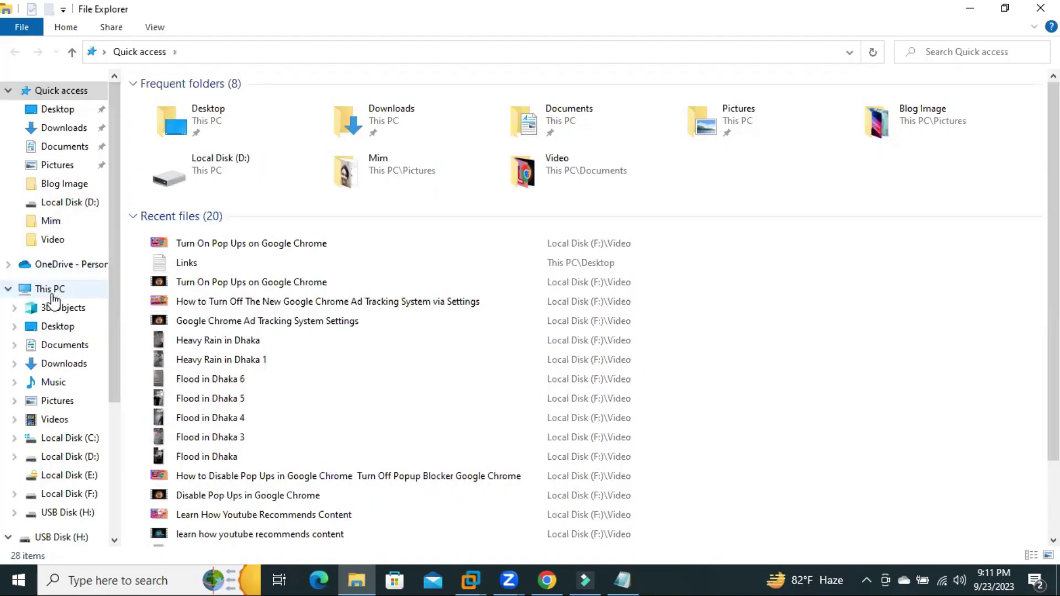
left_click(53, 298)
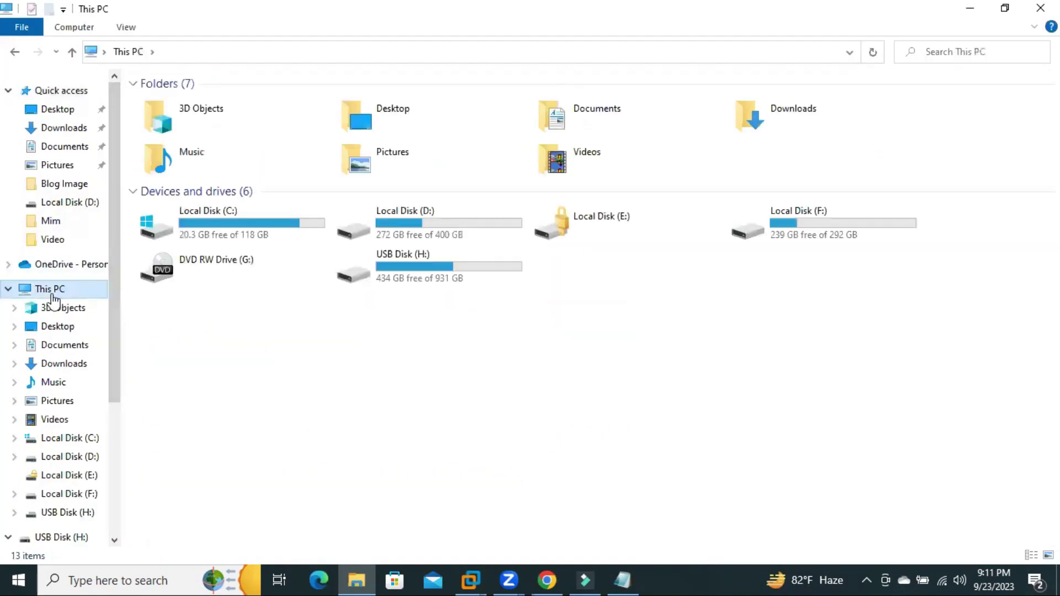
left_click(430, 276)
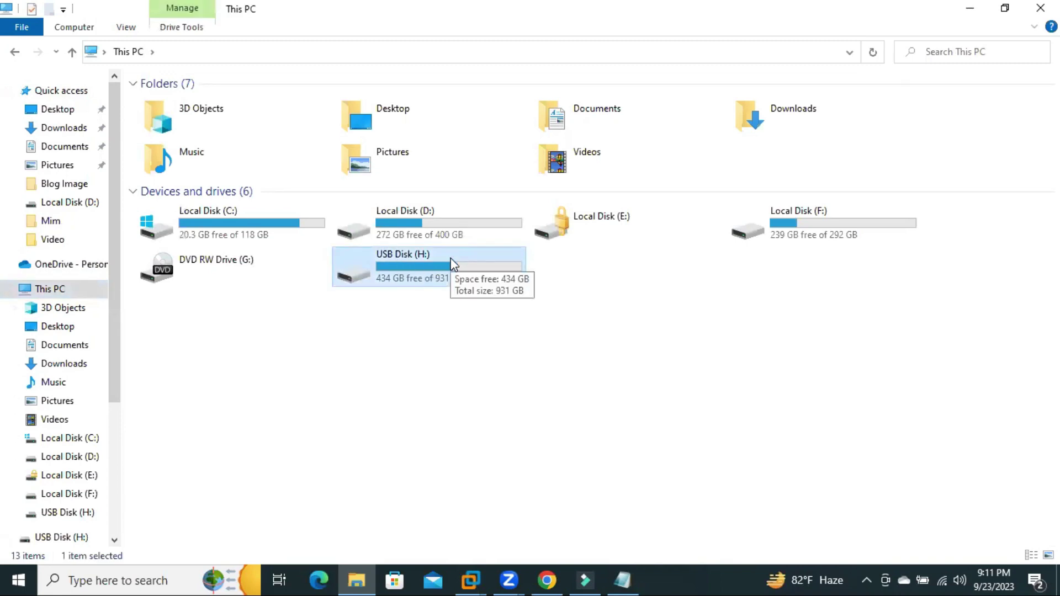
left_click(468, 346)
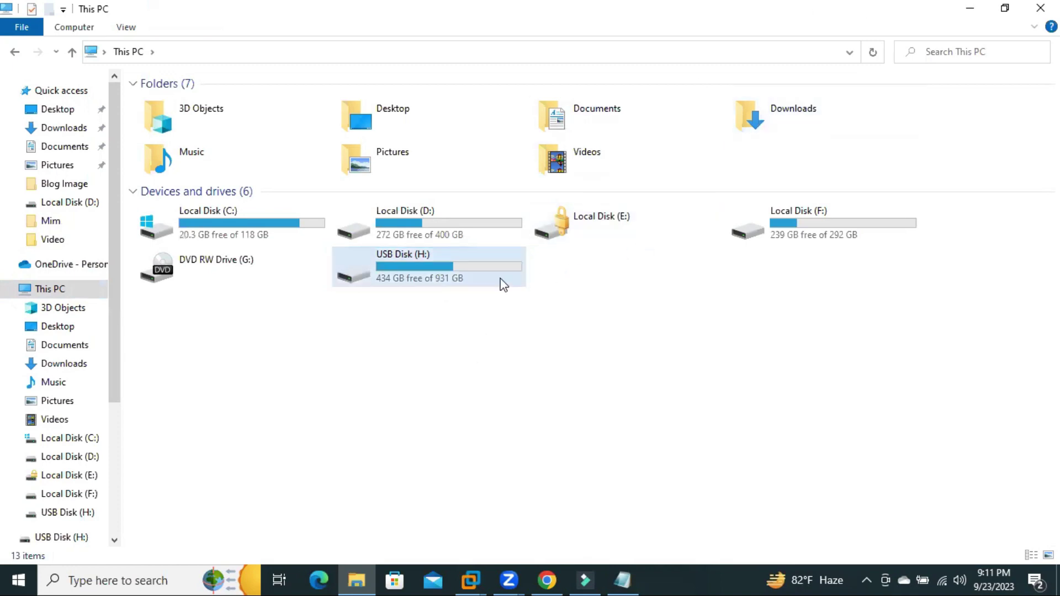
left_click(472, 280)
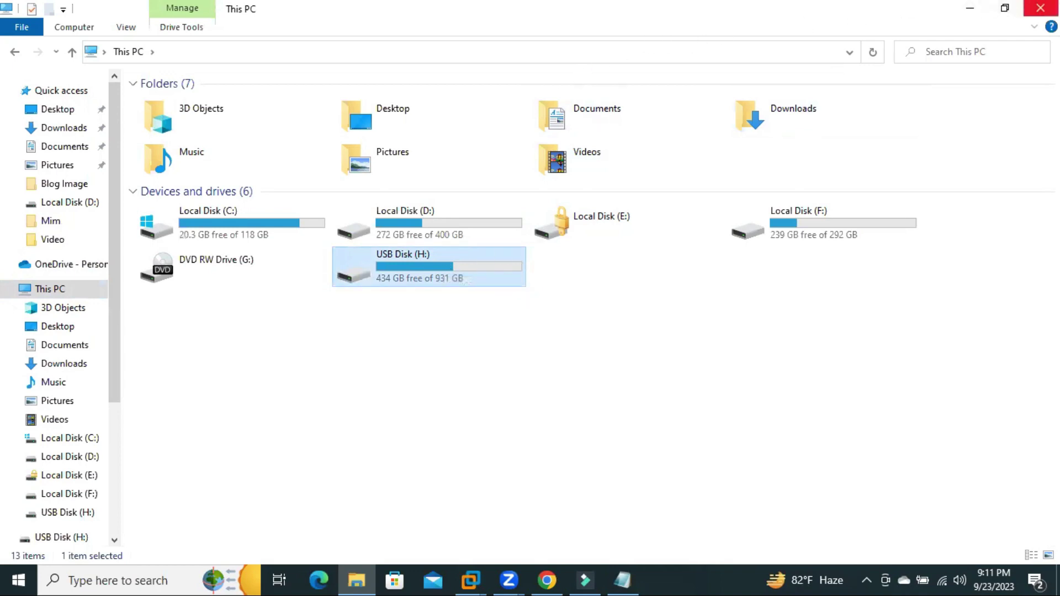
left_click(1040, 8)
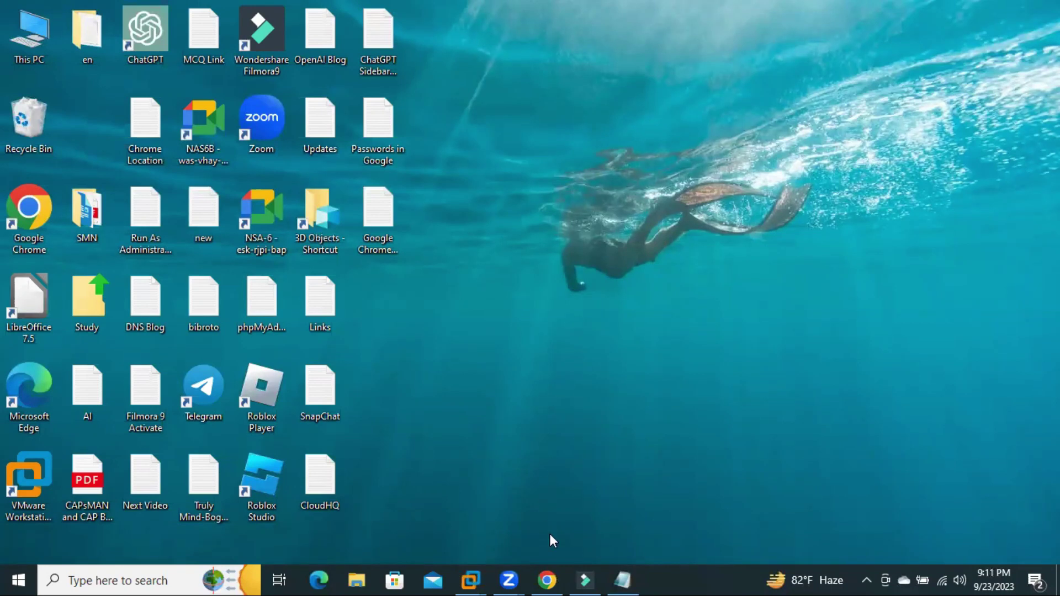
Step: Download the PortableApps.com Platform 26.2.1 installer from portableapps.com in Chrome and view recent downloads
left_click(546, 579)
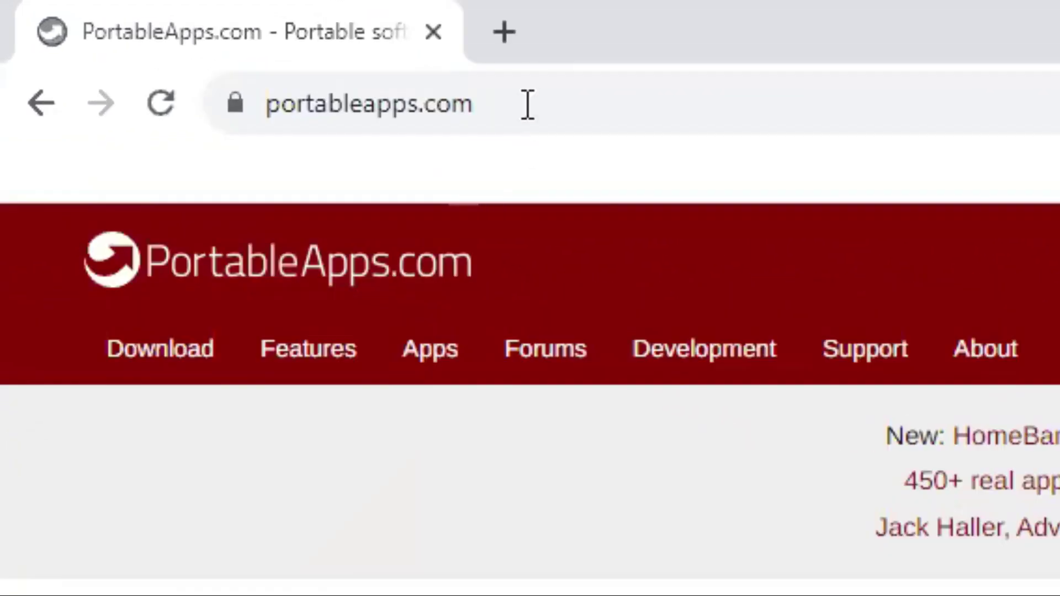
left_click(532, 86)
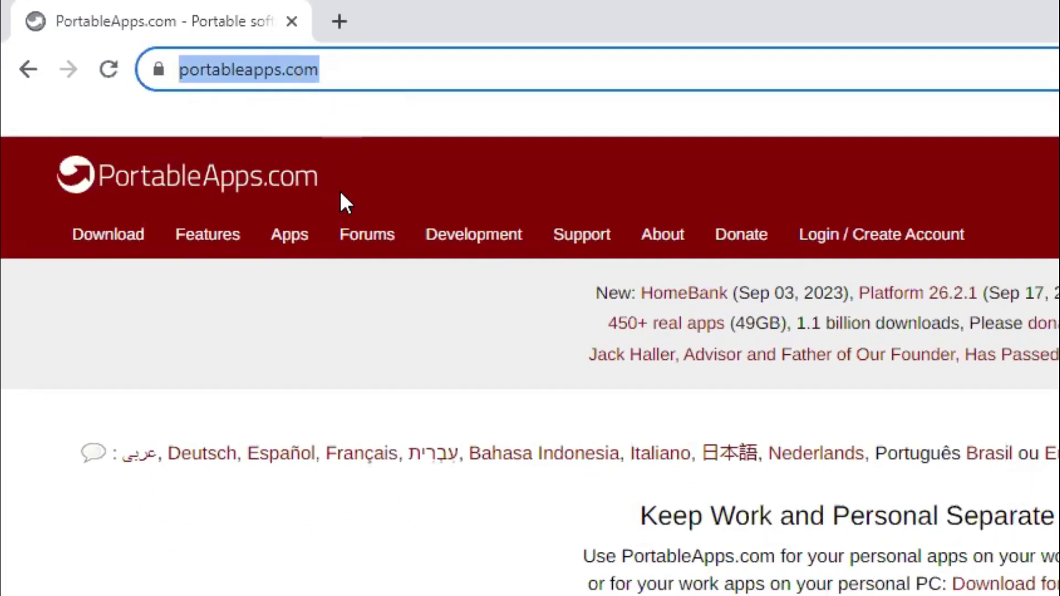
left_click(348, 284)
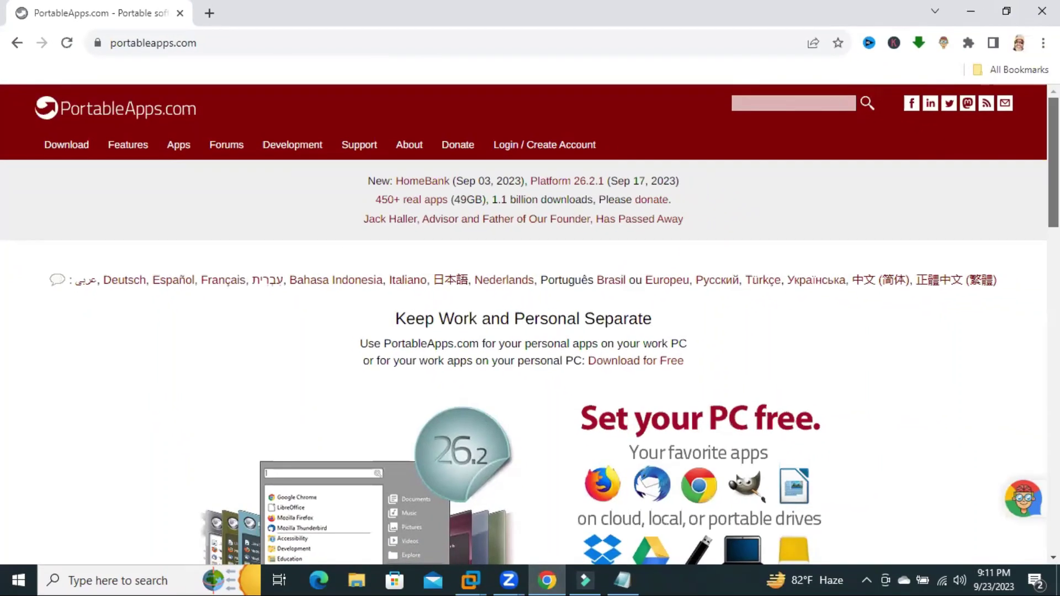
scroll(530, 331, "down", 3)
scroll(530, 331, "down", 4)
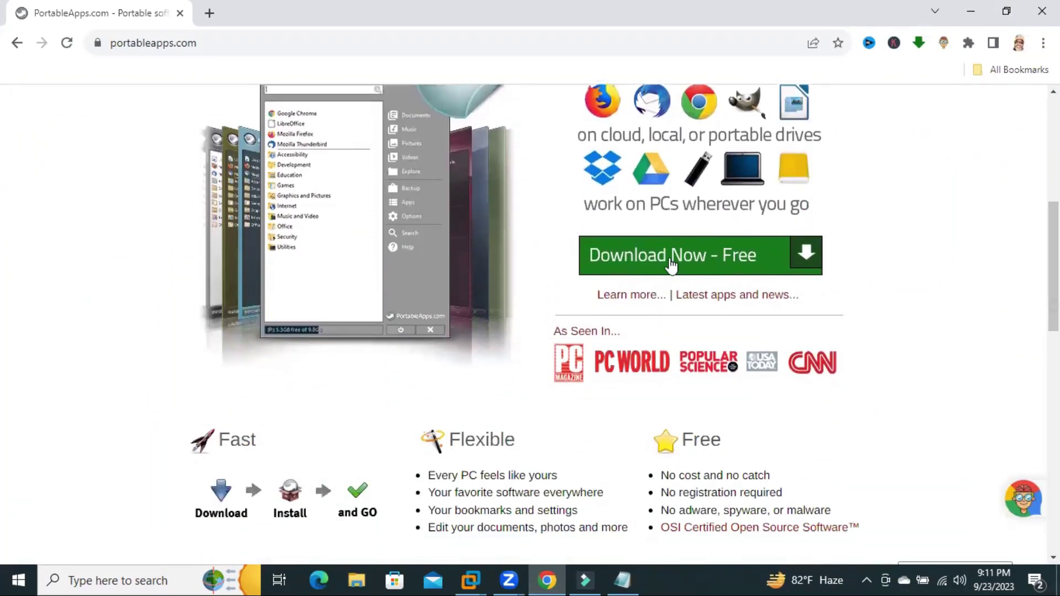
left_click(707, 262)
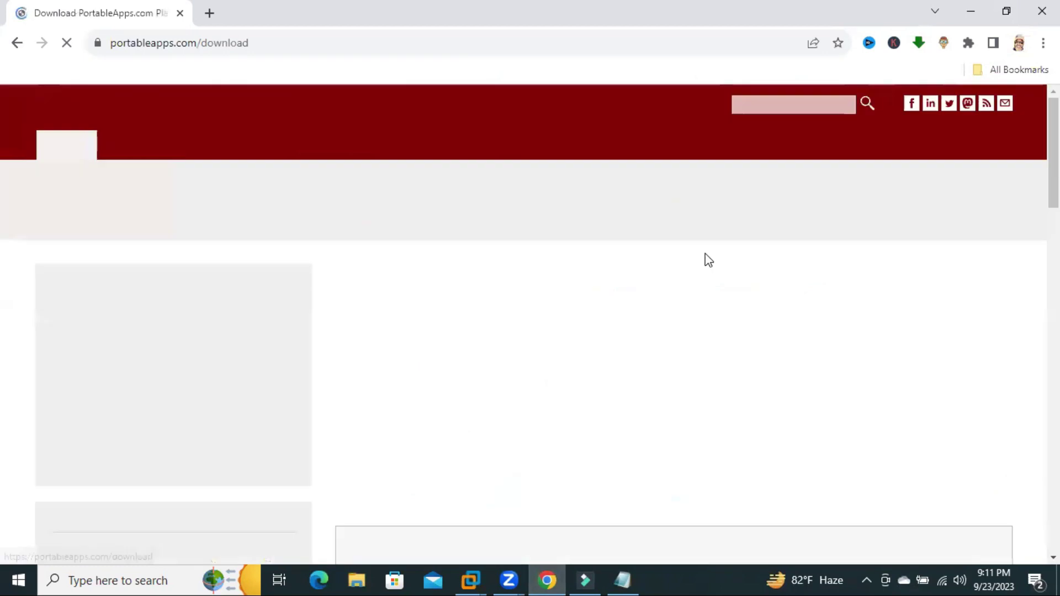
scroll(865, 275, "down", 5)
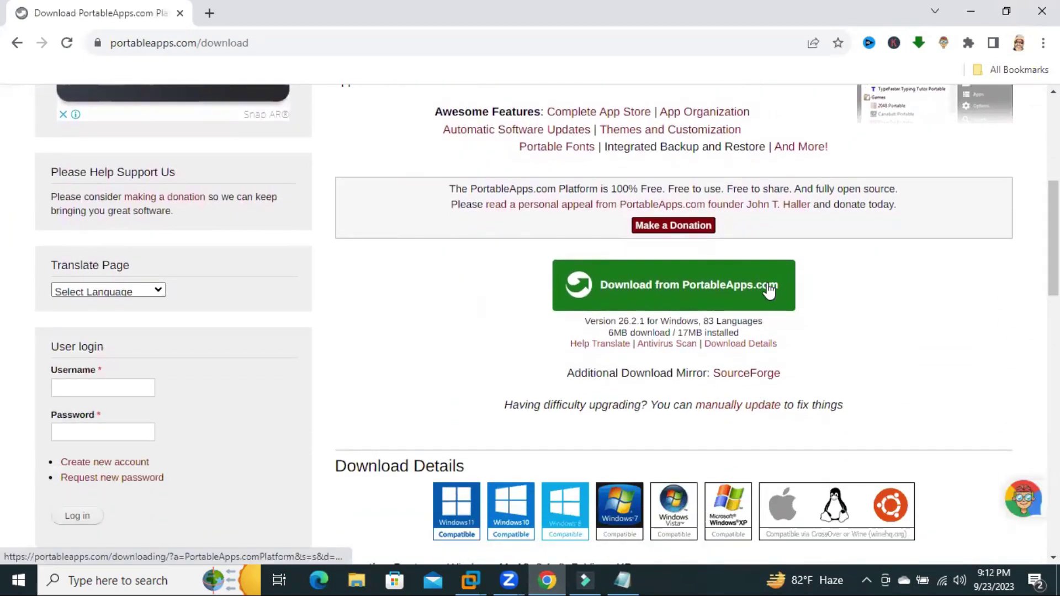
left_click(692, 292)
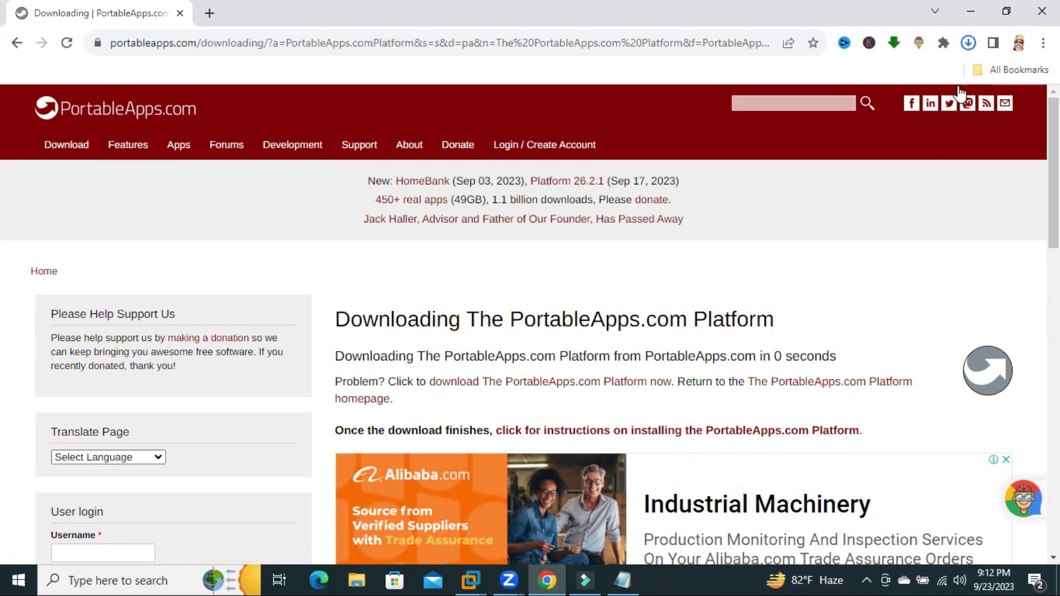
left_click(969, 43)
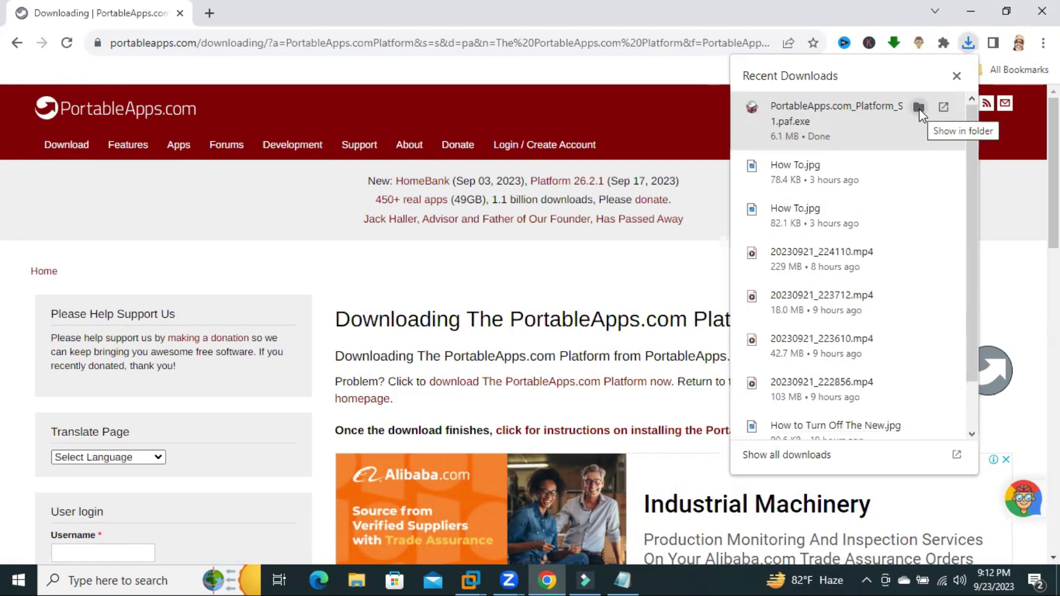
Step: Run the downloaded setup file as administrator from its folder, keeping English as the language
left_click(919, 108)
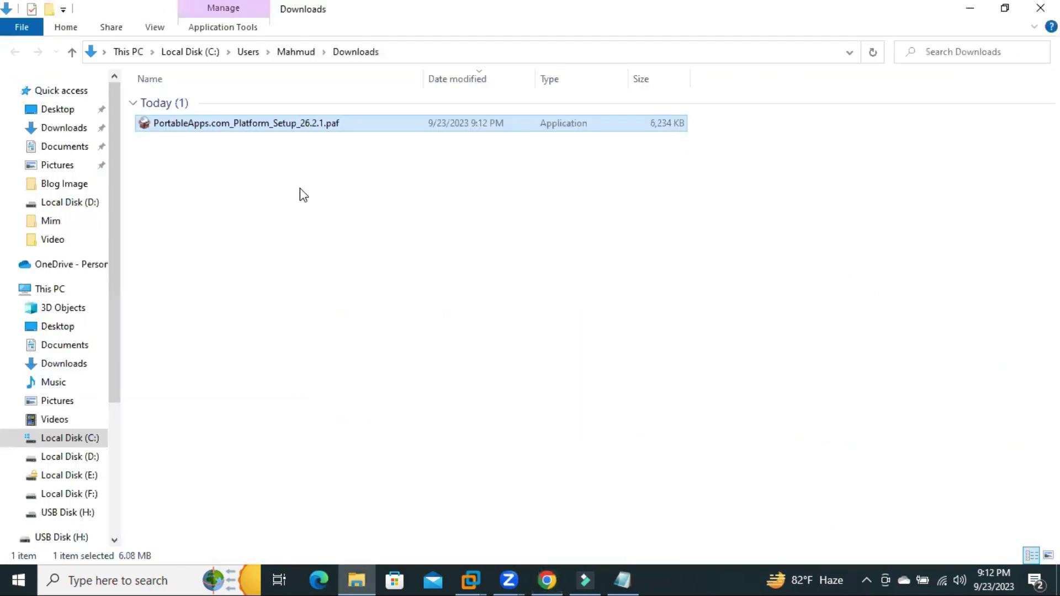
right_click(256, 125)
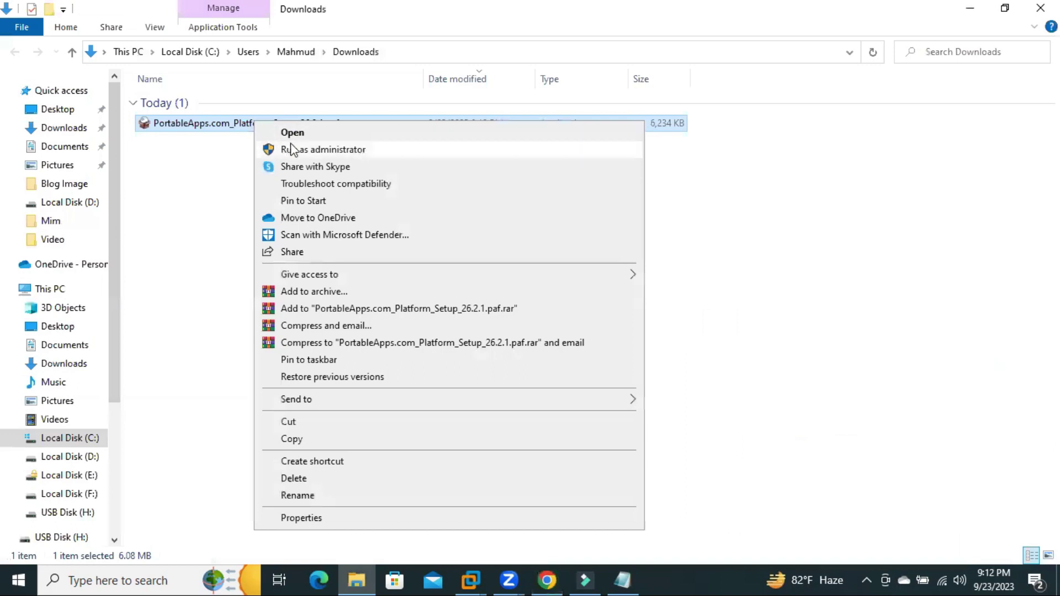
left_click(298, 149)
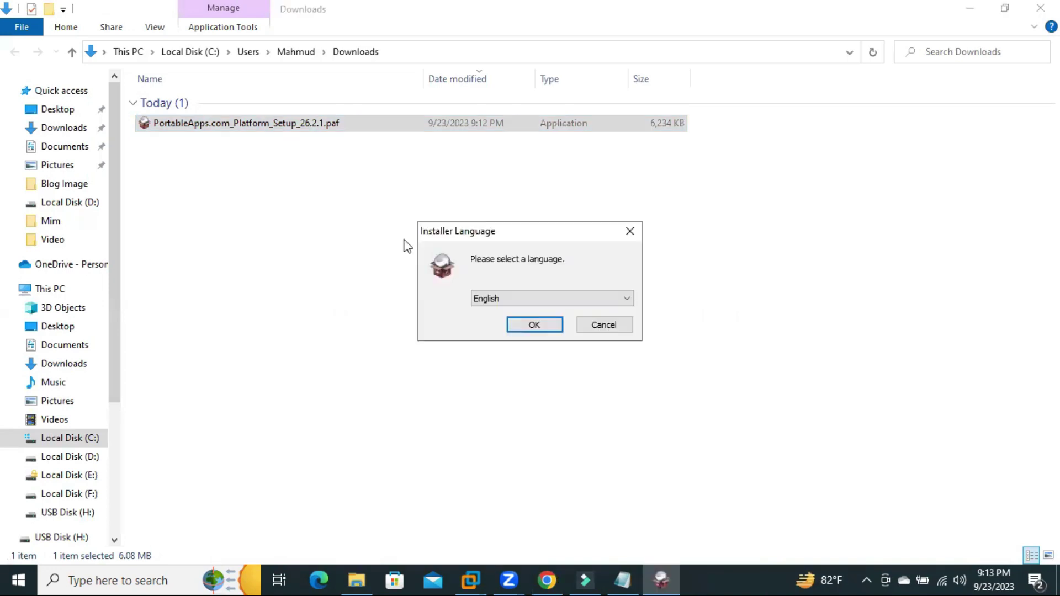
left_click(538, 325)
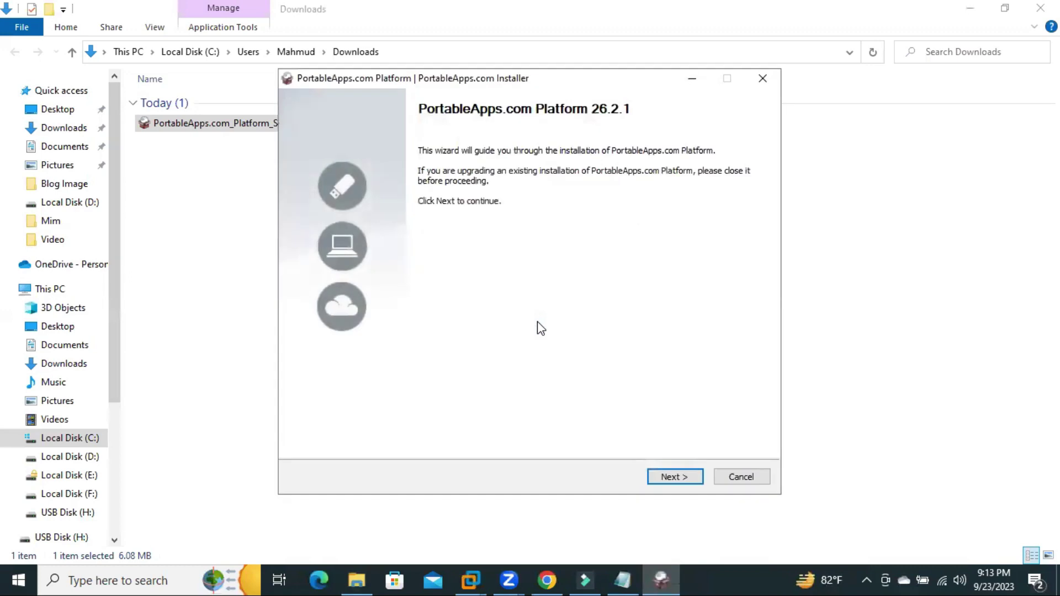
Step: Minimize Explorer, accept the licence, and choose a New Install to a Portable location
left_click(969, 8)
left_click(969, 7)
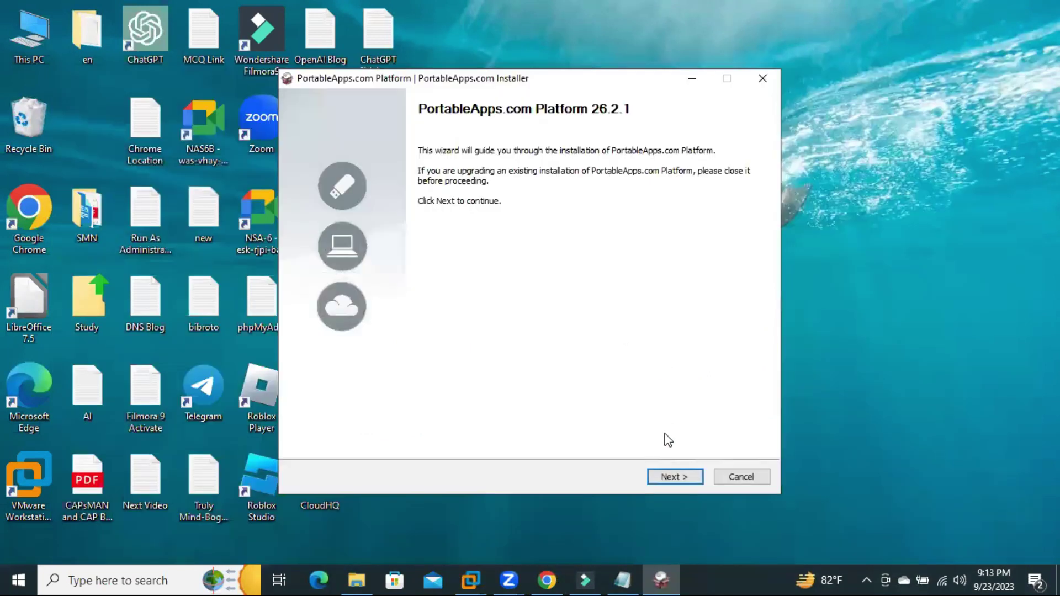
left_click(672, 474)
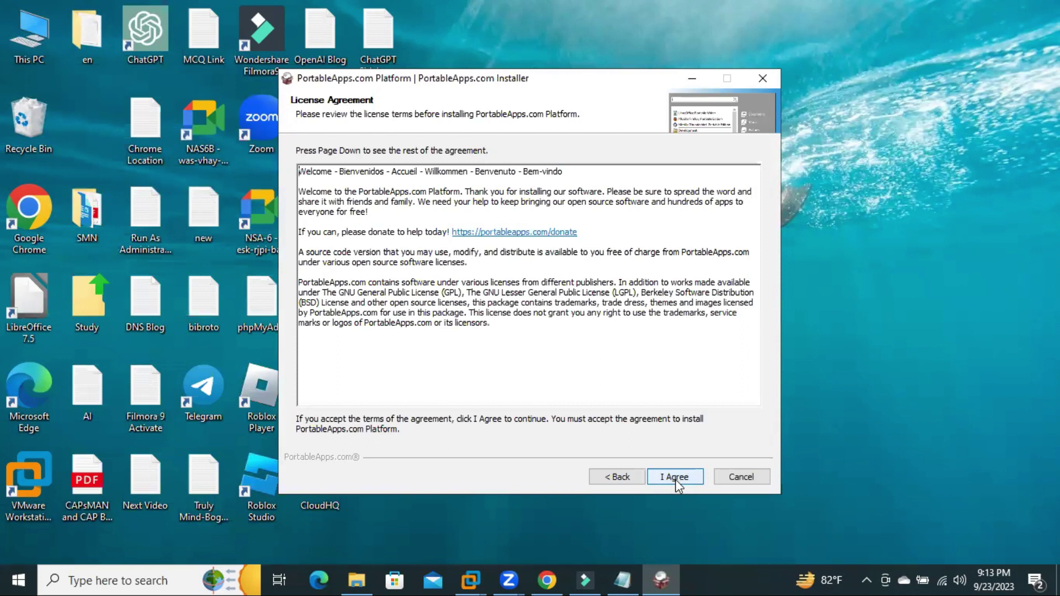
left_click(677, 477)
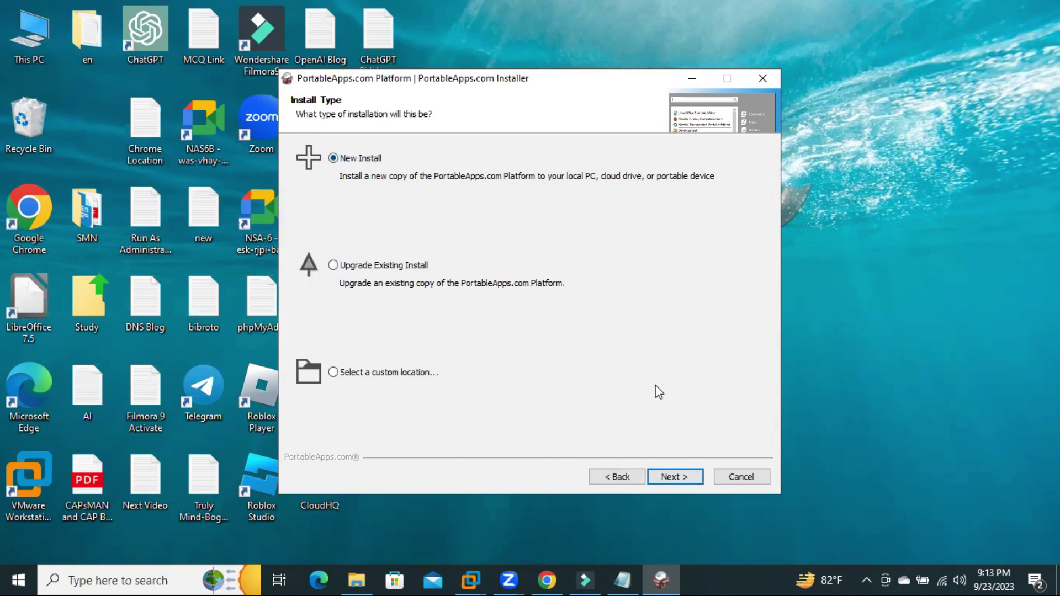
left_click(675, 478)
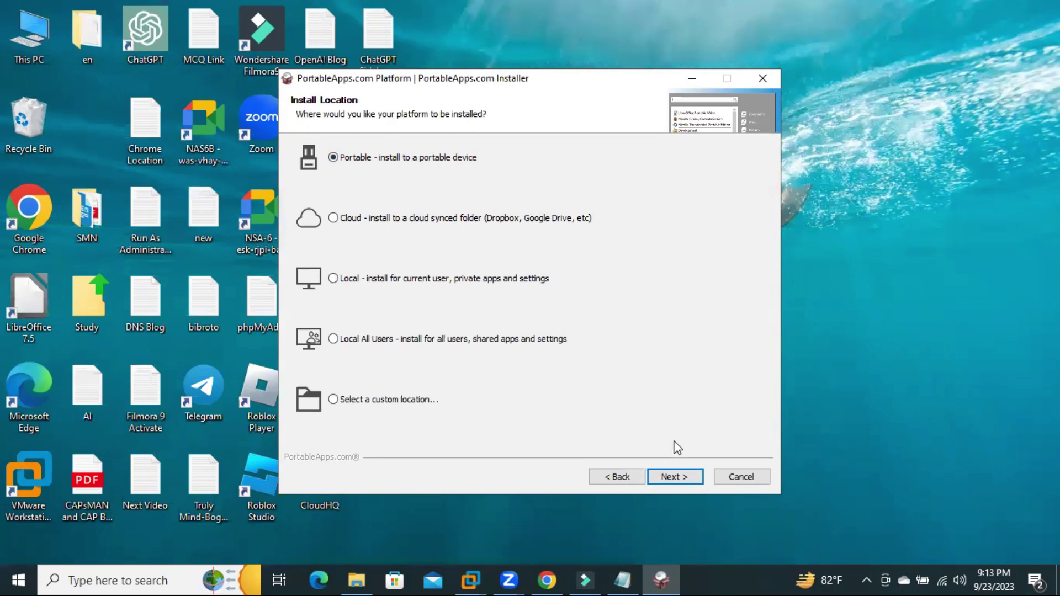
left_click(674, 477)
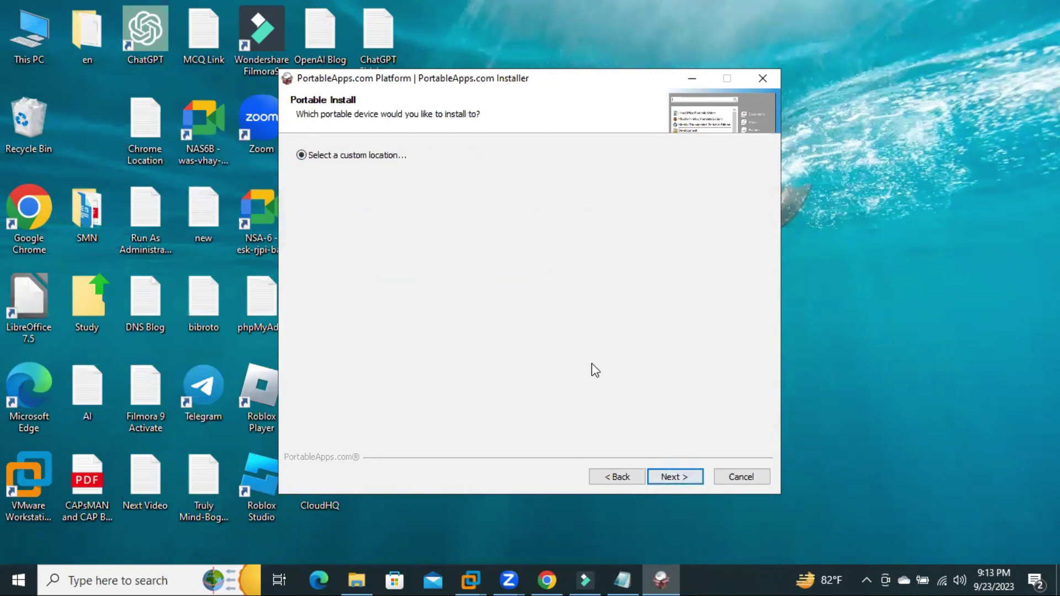
Step: Create a new 'Portable' folder on USB Disk (H:) and set H:\Portable\ as destination
left_click(685, 478)
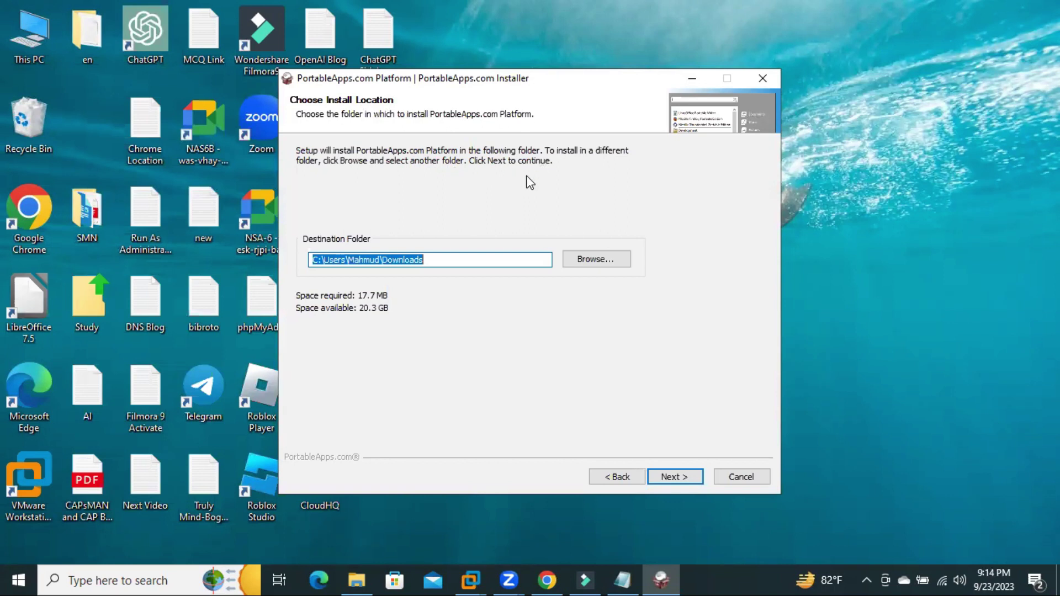
left_click(591, 258)
left_click_drag(633, 253, 635, 316)
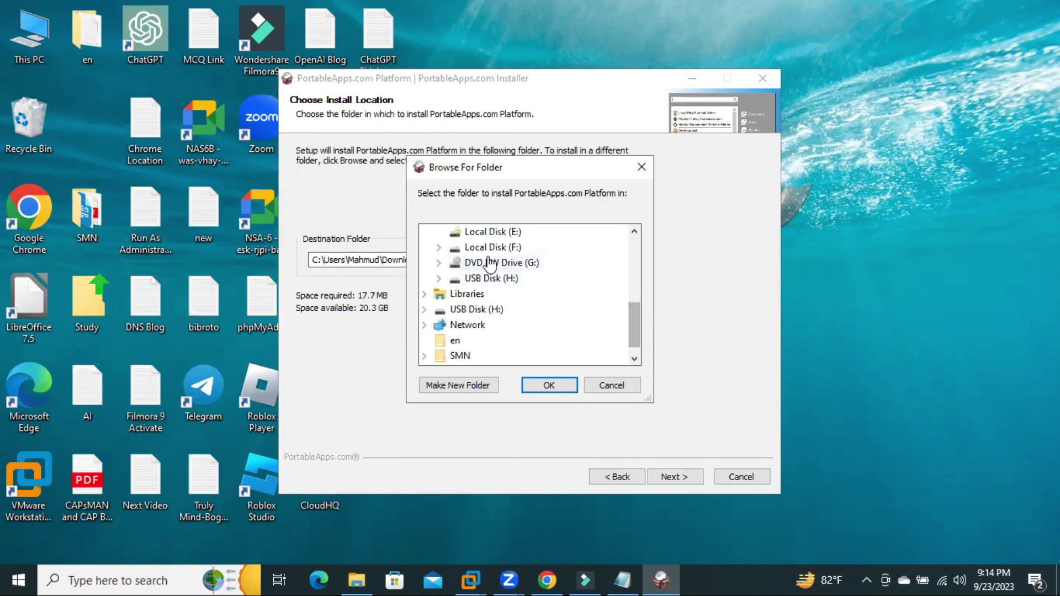
left_click(453, 279)
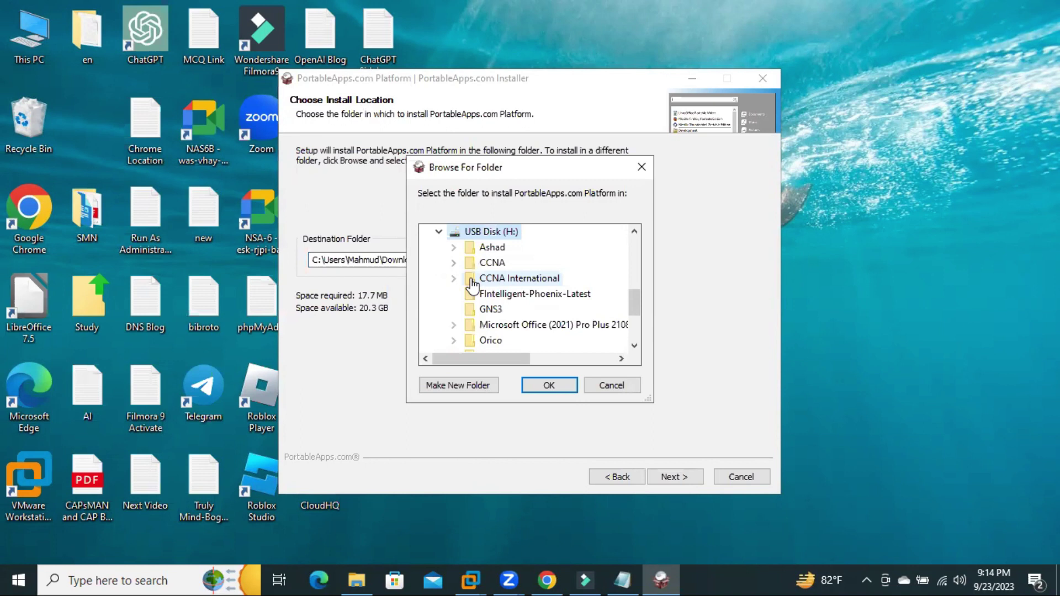
left_click(459, 387)
type("P")
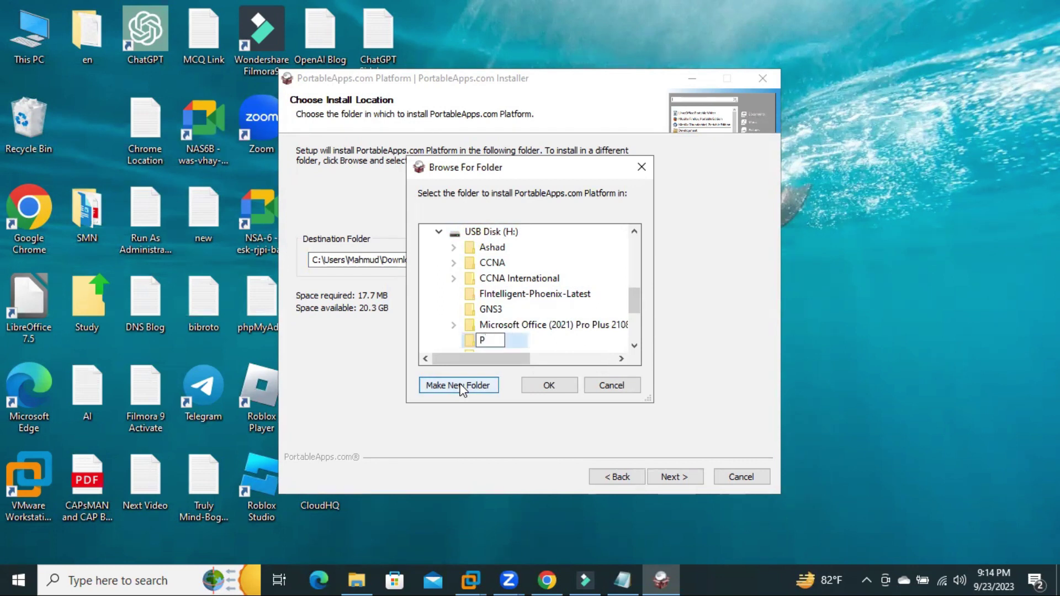
type("ortable")
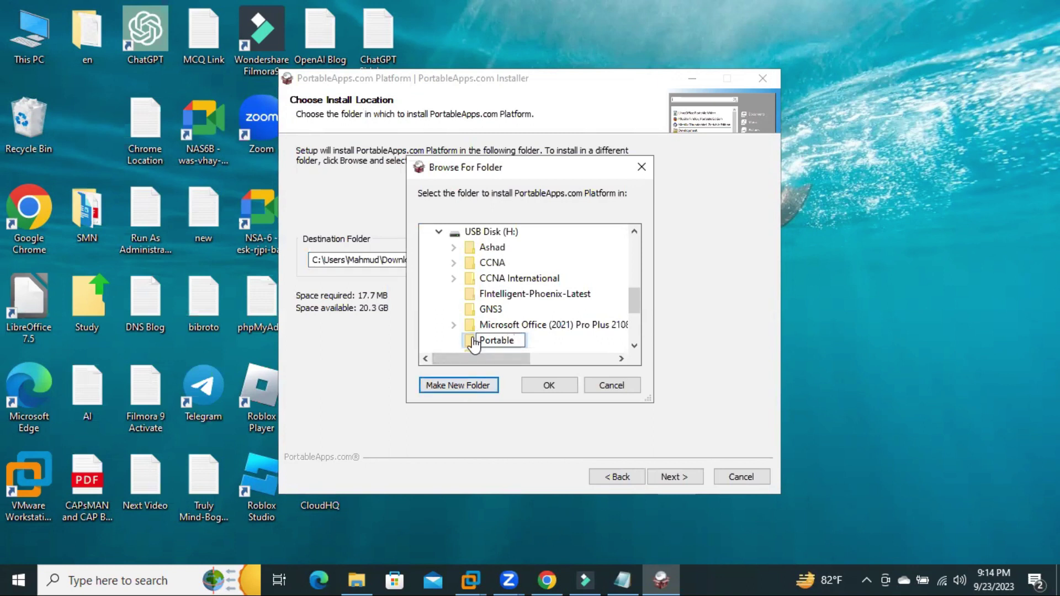
key("Return")
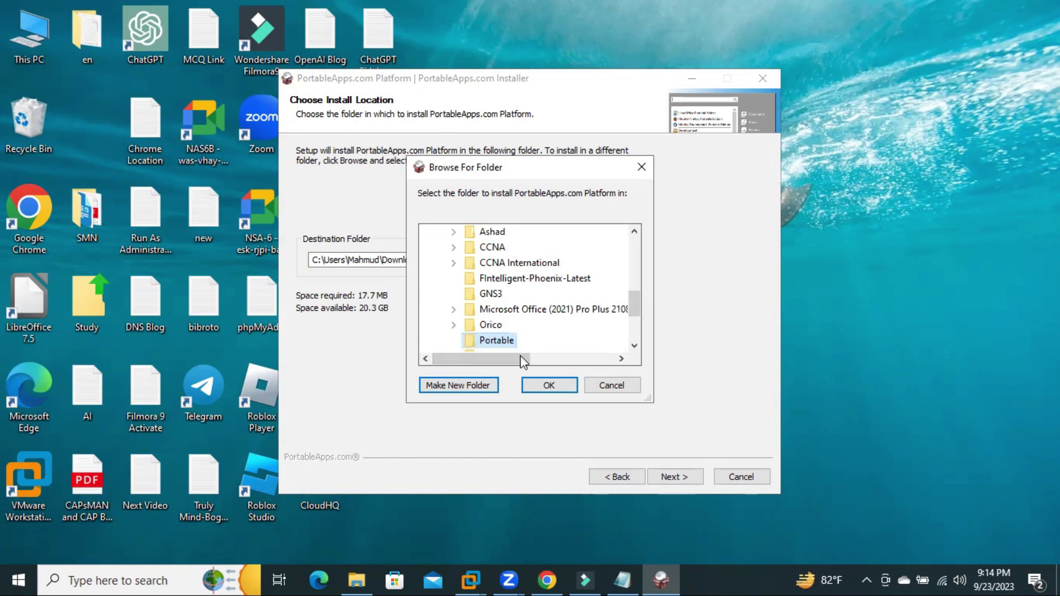
left_click(540, 384)
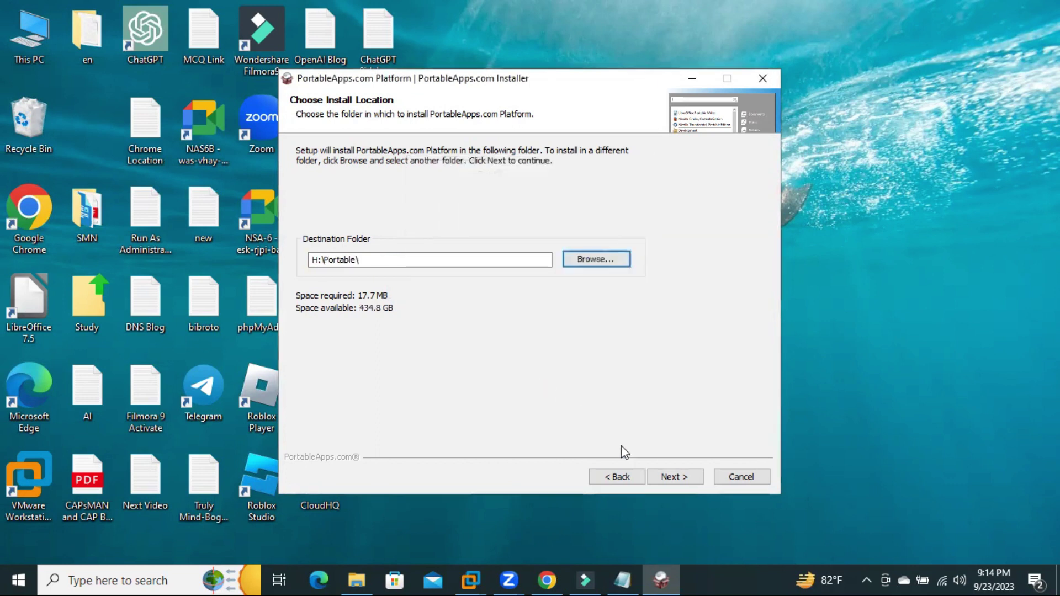
Step: Install the platform to H:\Portable\ and finish with it set to launch
left_click(674, 477)
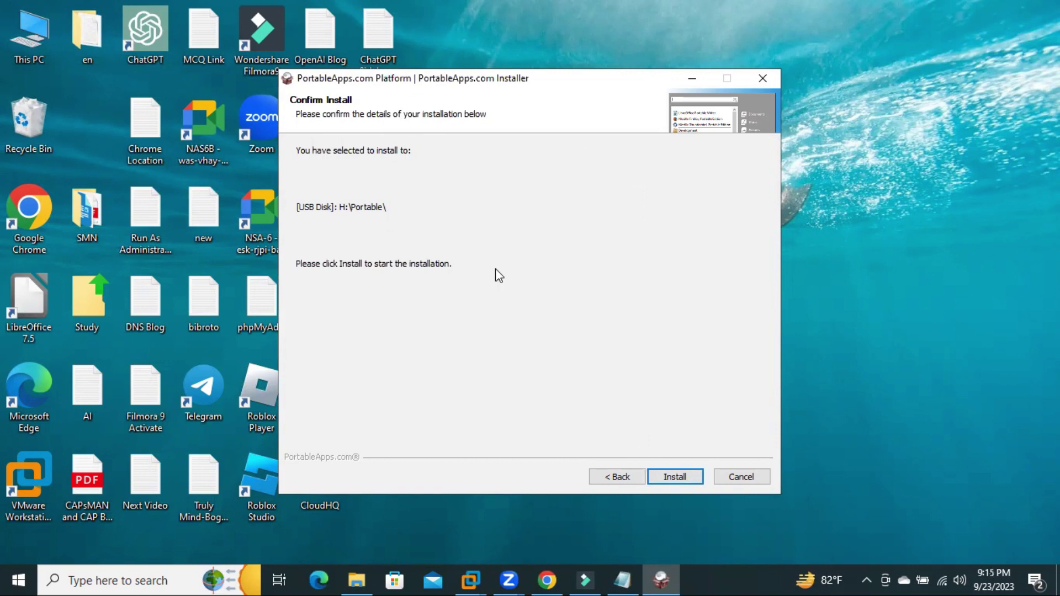
left_click(671, 478)
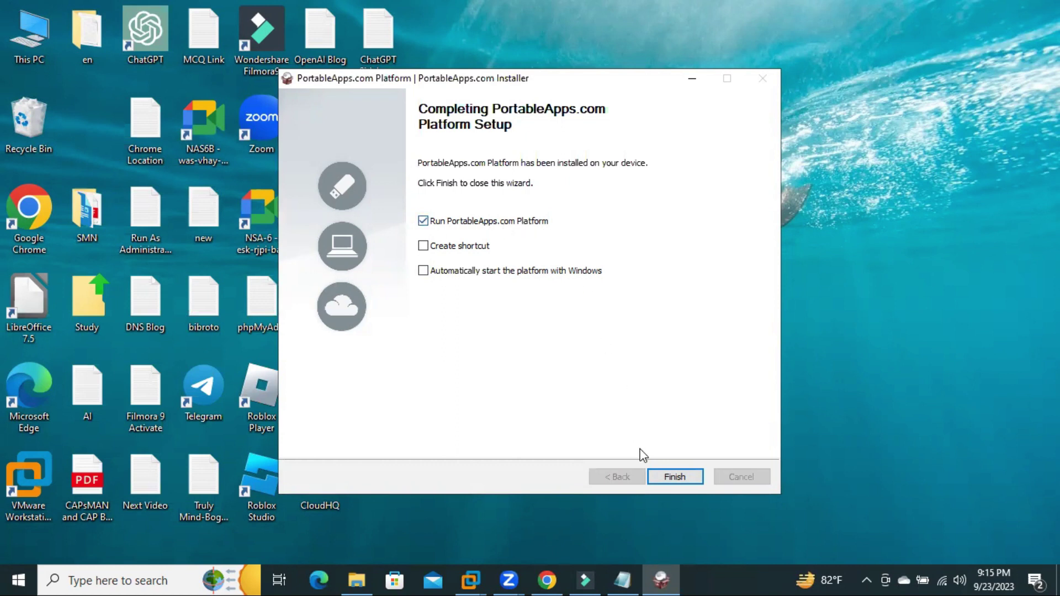
left_click(676, 476)
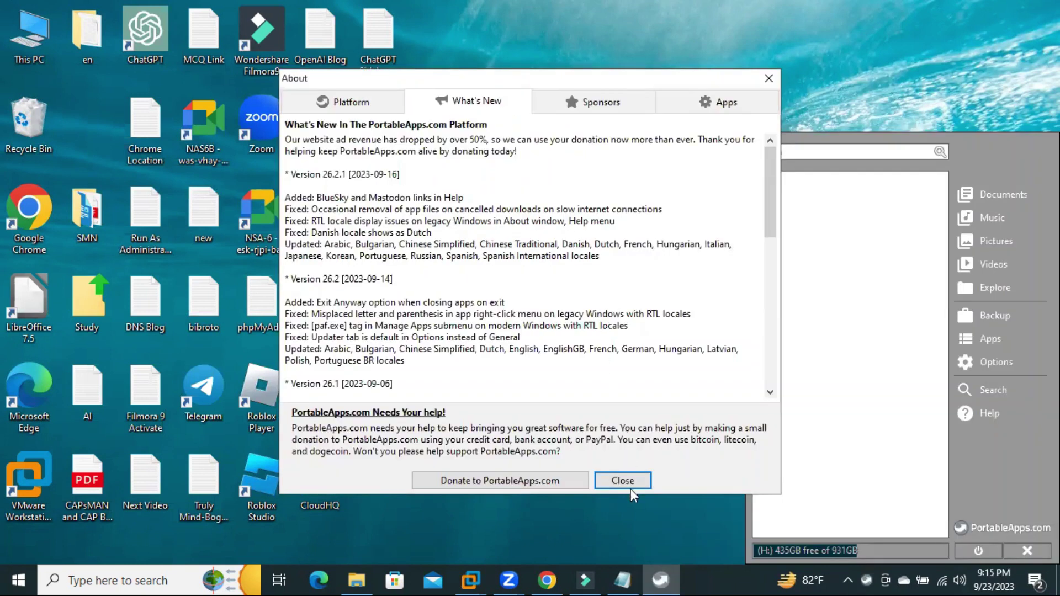
Step: Close the About window, tick Notepad++, Google Chrome, Foxit Reader and LibreOffice, and start installing
left_click(624, 481)
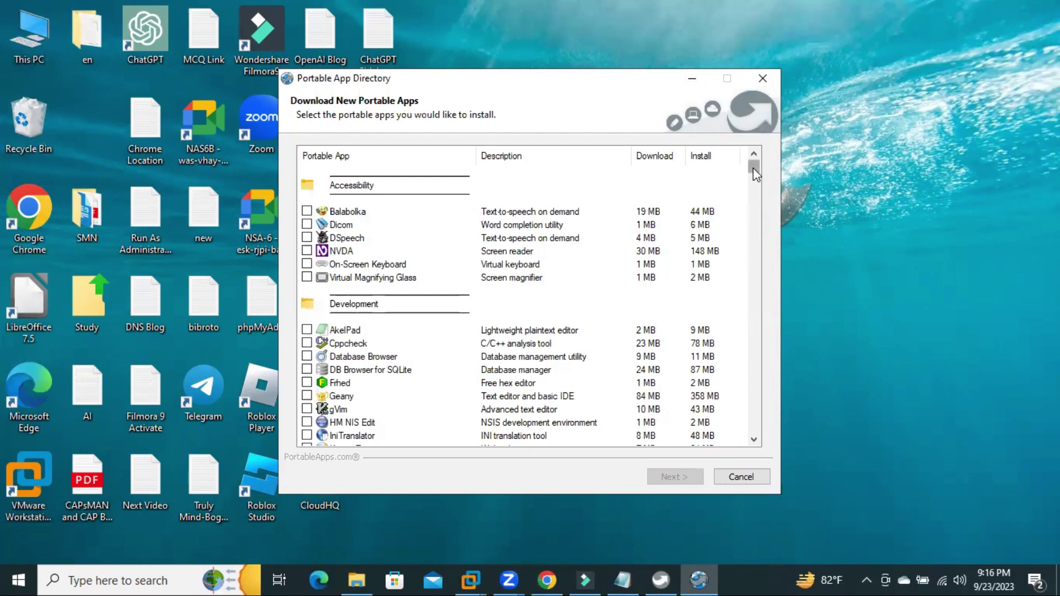
left_click_drag(753, 168, 753, 173)
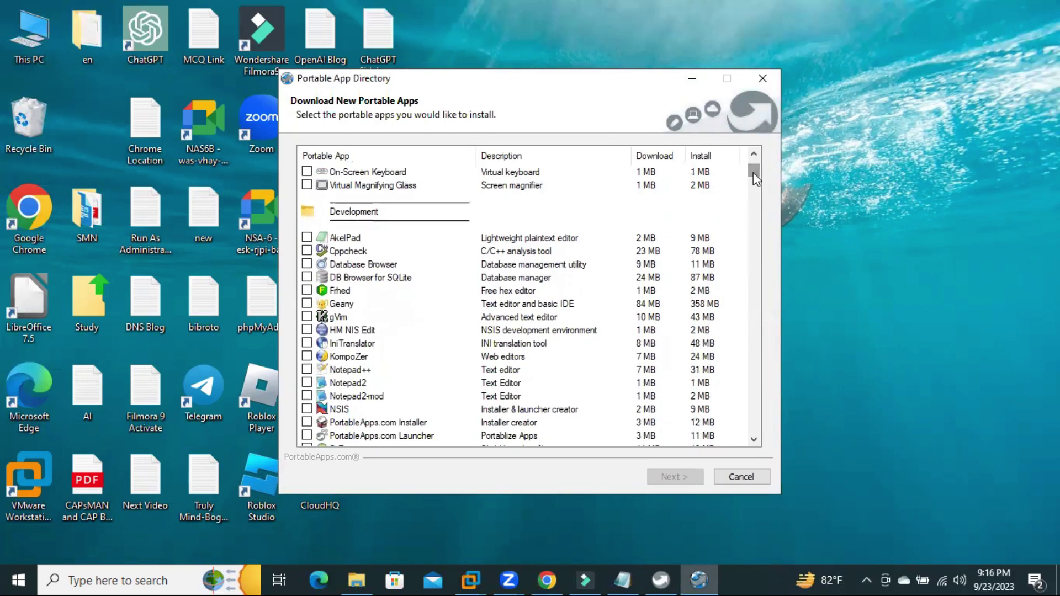
left_click(307, 370)
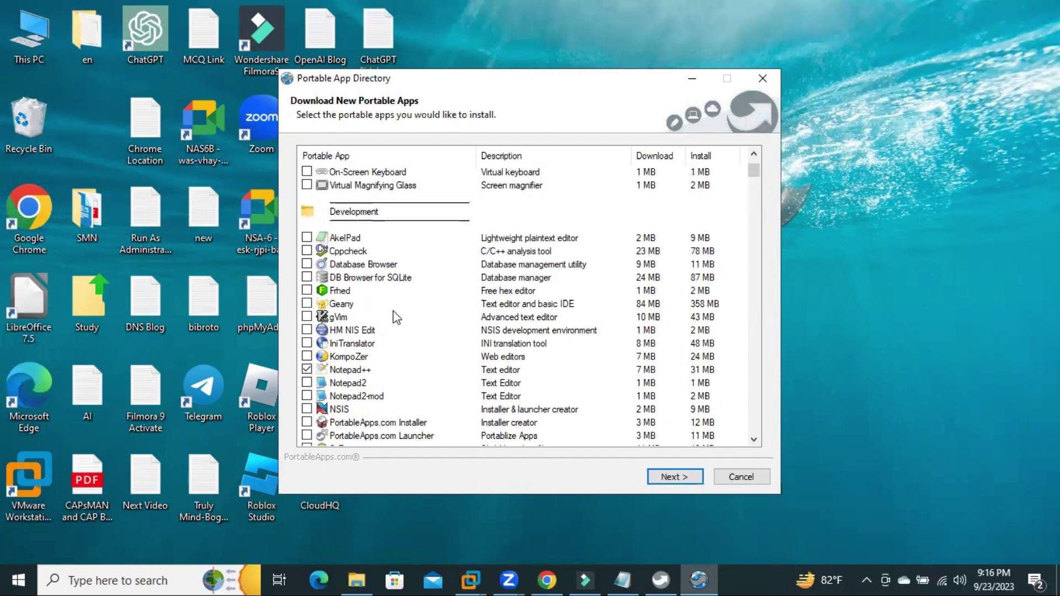
scroll(395, 315, "down", 10)
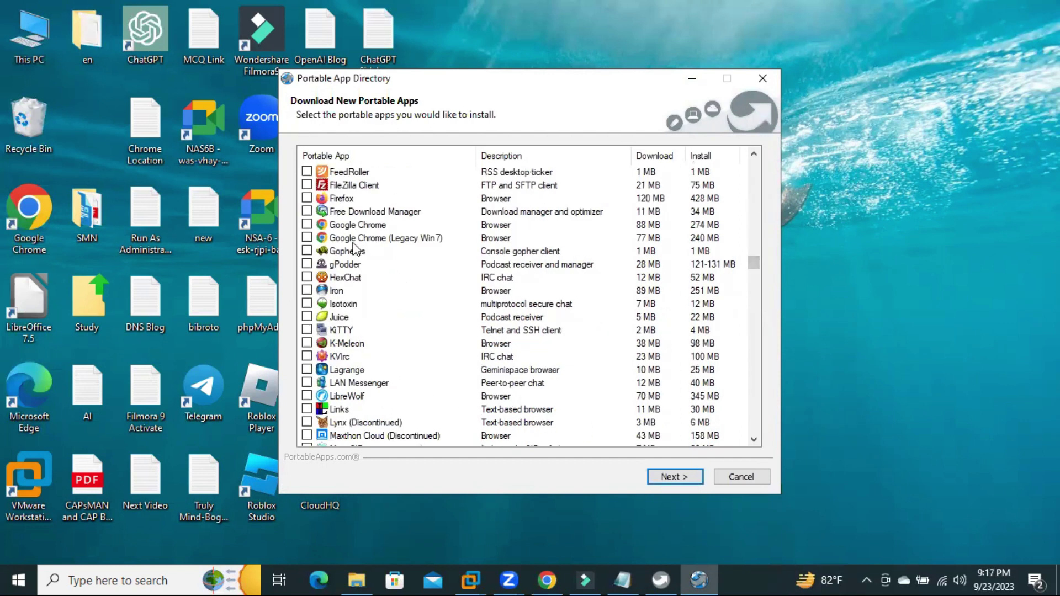
left_click(307, 225)
left_click_drag(754, 264, 754, 321)
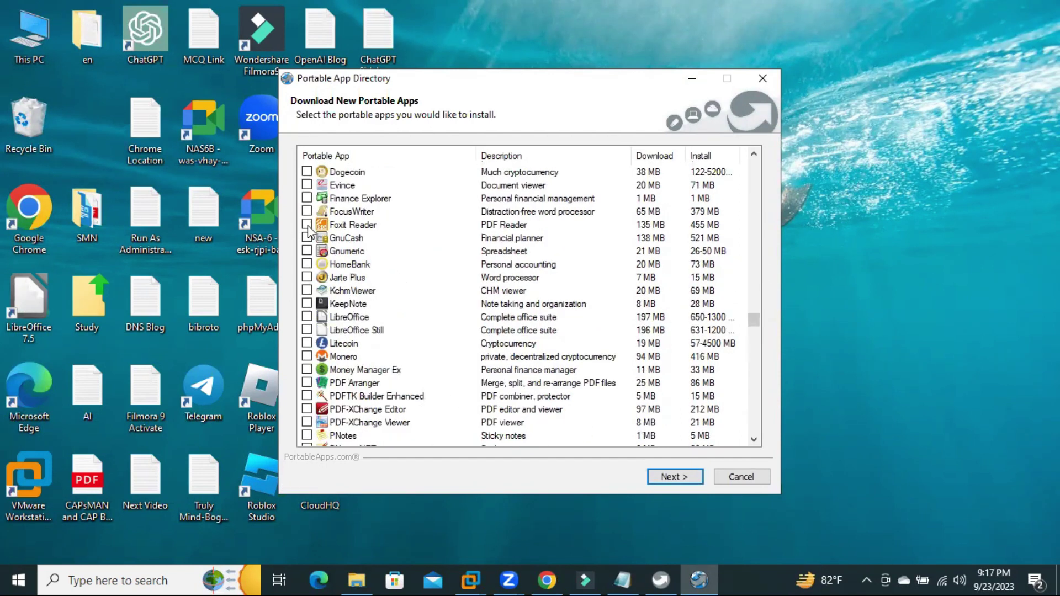
left_click(306, 226)
left_click_drag(754, 320, 754, 409)
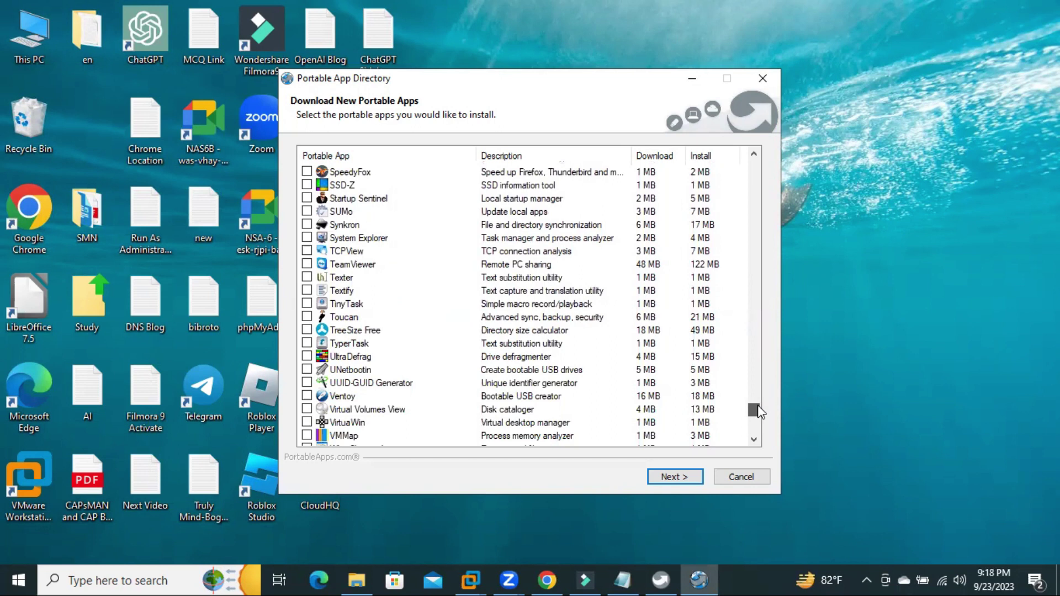
left_click_drag(758, 406, 754, 322)
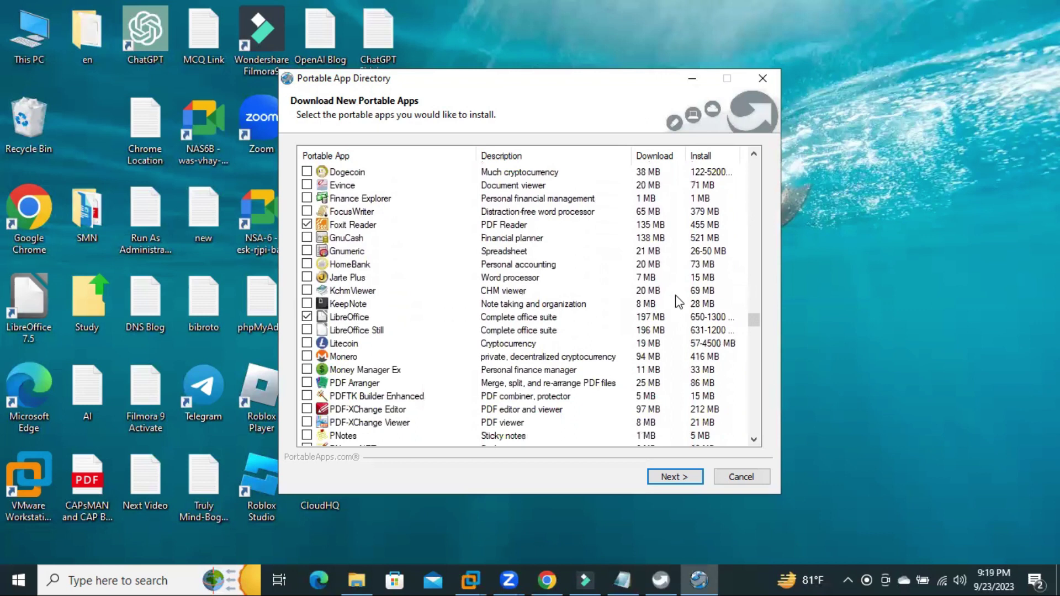
left_click(667, 478)
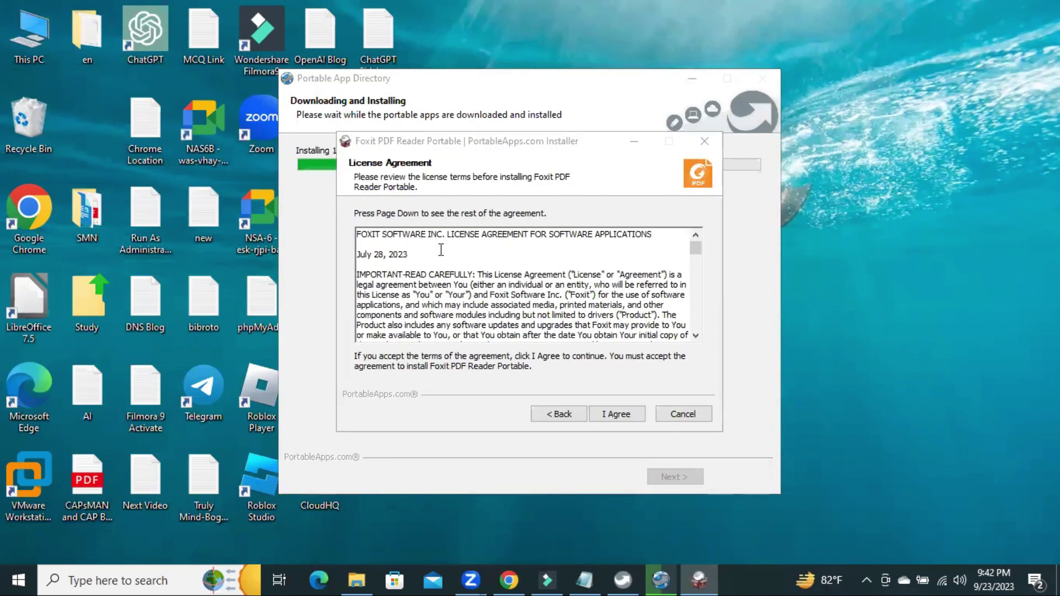
Step: Accept the Foxit Reader licence agreement so the downloads can finish
left_click(620, 412)
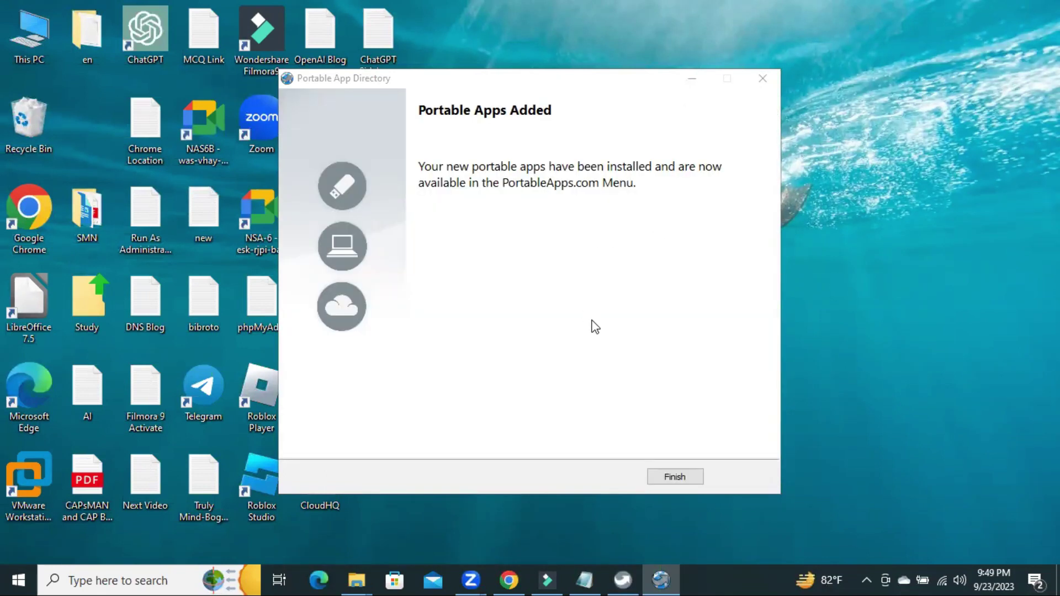
Step: Close the app directory and launch Google Chrome Portable from the PortableApps.com menu
left_click(675, 476)
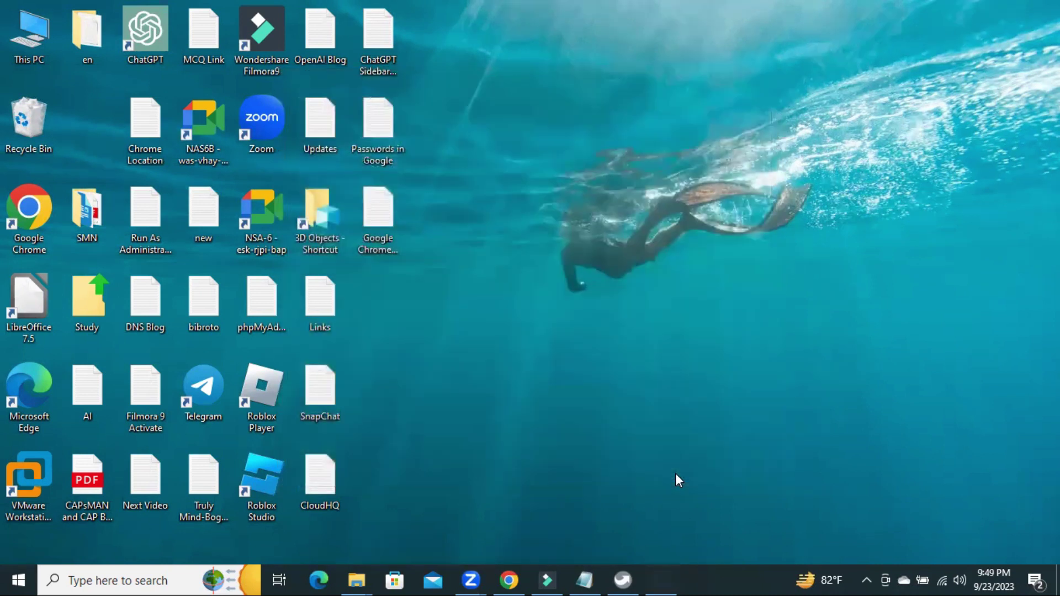
left_click(621, 579)
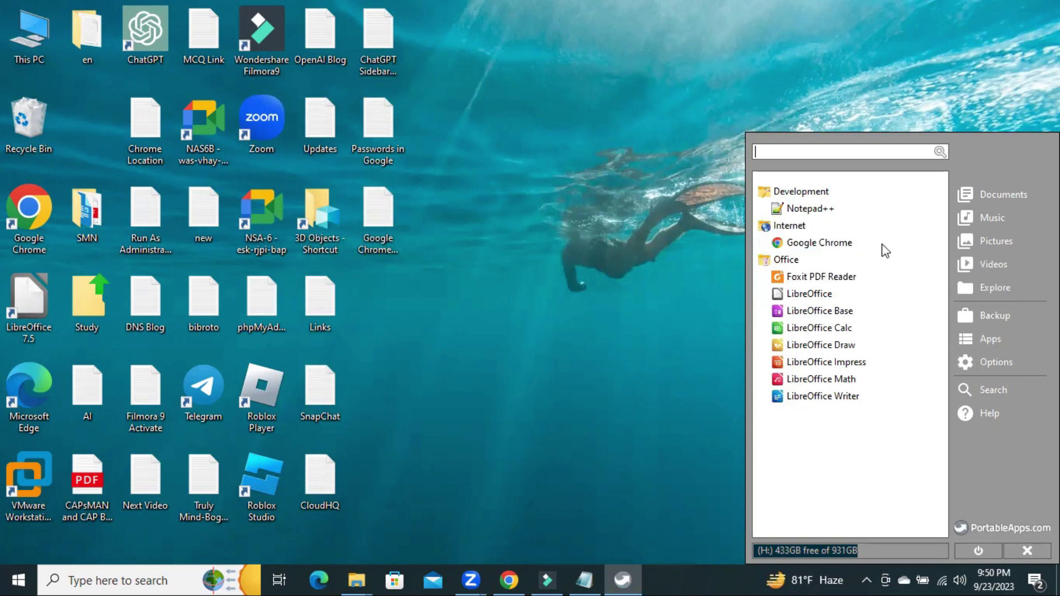
left_click(835, 241)
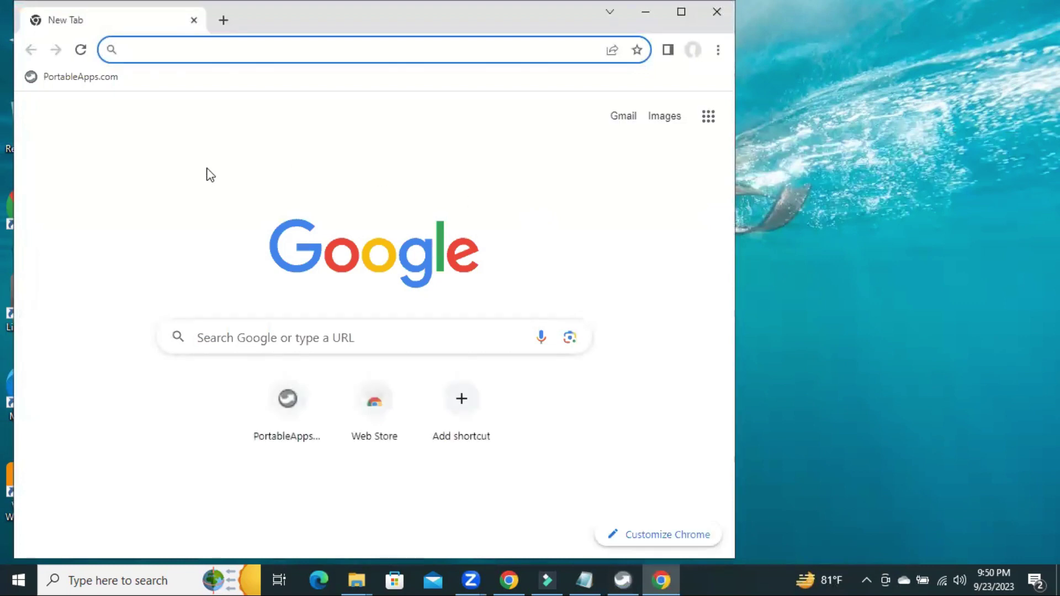
Step: Close Chrome, launch Foxit PDF Reader from the menu, skip registration, and maximise it
left_click(709, 14)
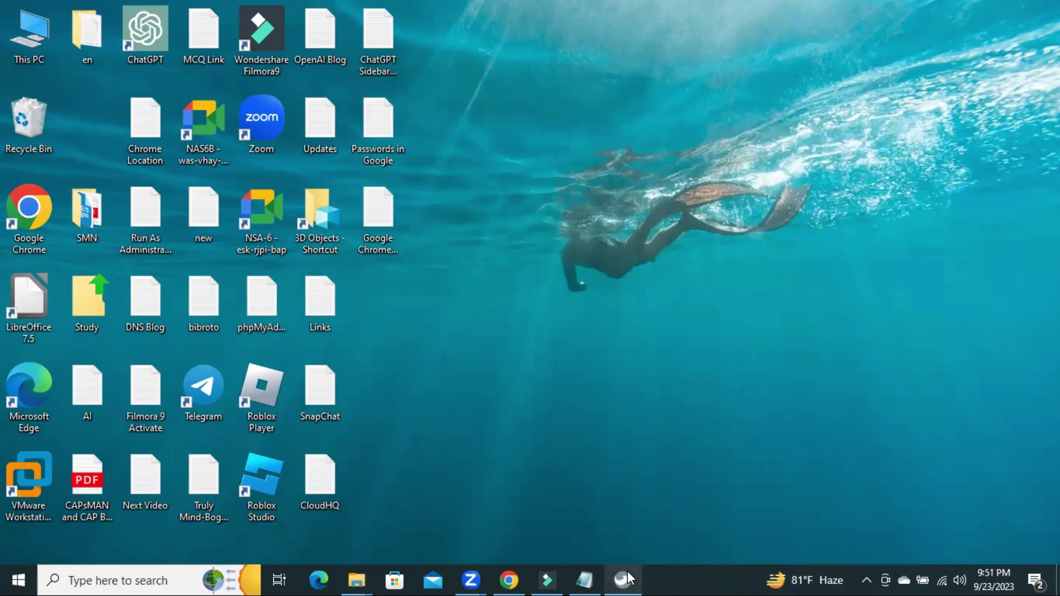
left_click(627, 577)
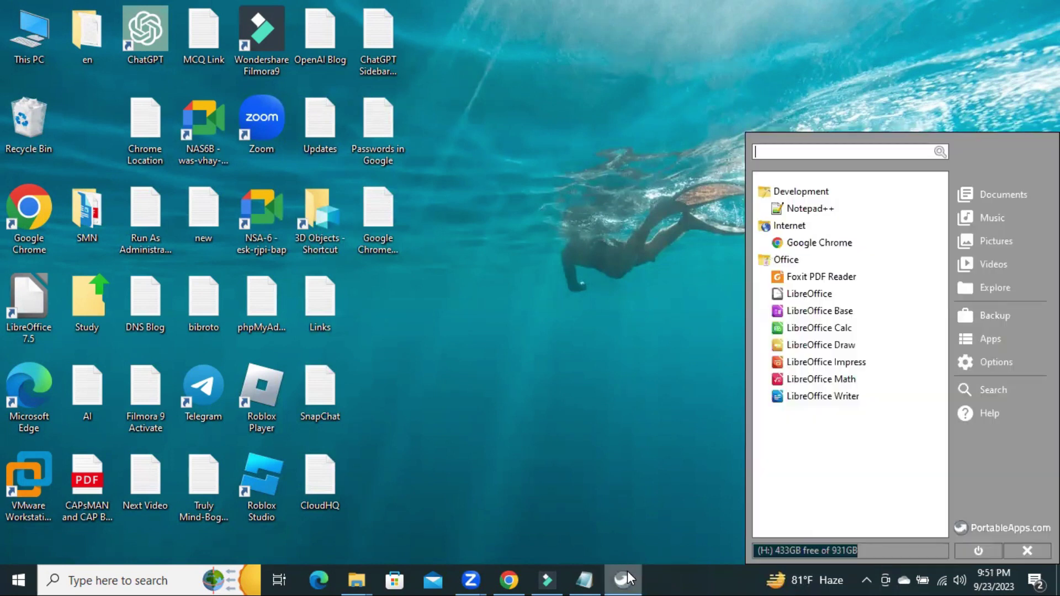
left_click(822, 279)
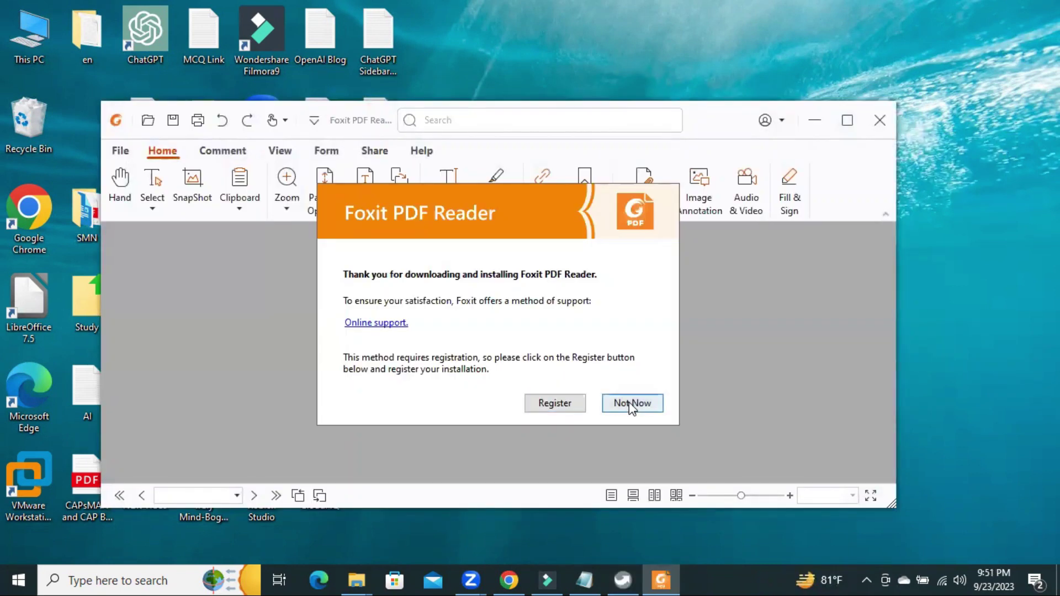
left_click(631, 403)
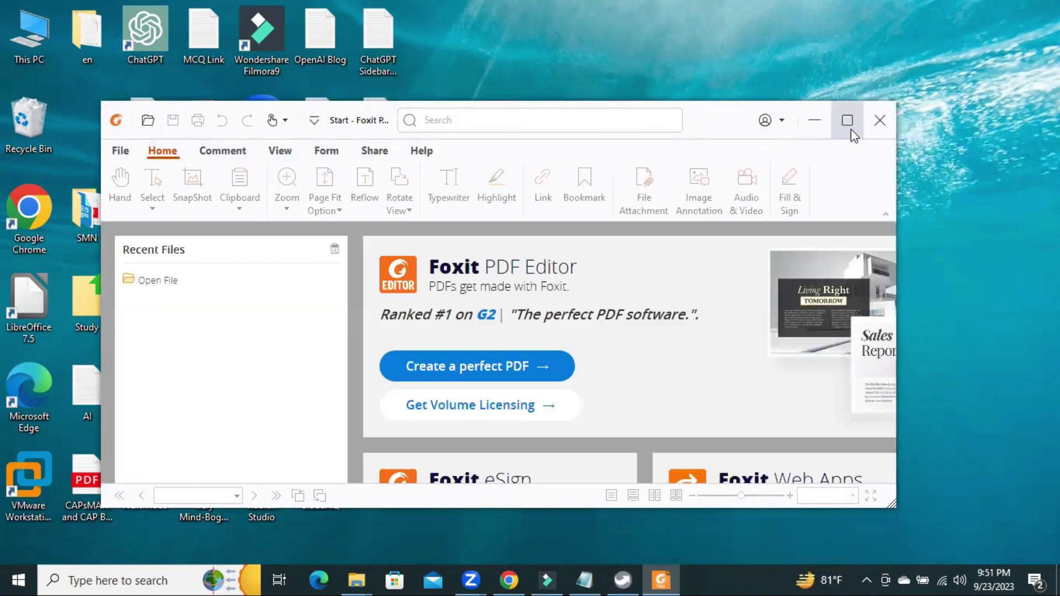
left_click(852, 128)
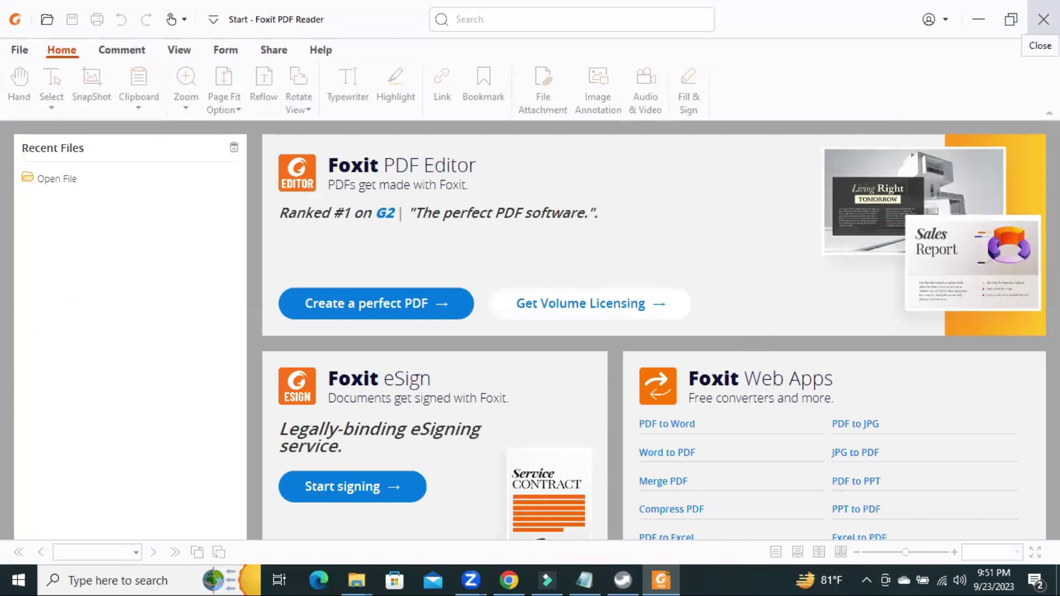
Step: Close the Foxit PDF Reader window
left_click(1043, 19)
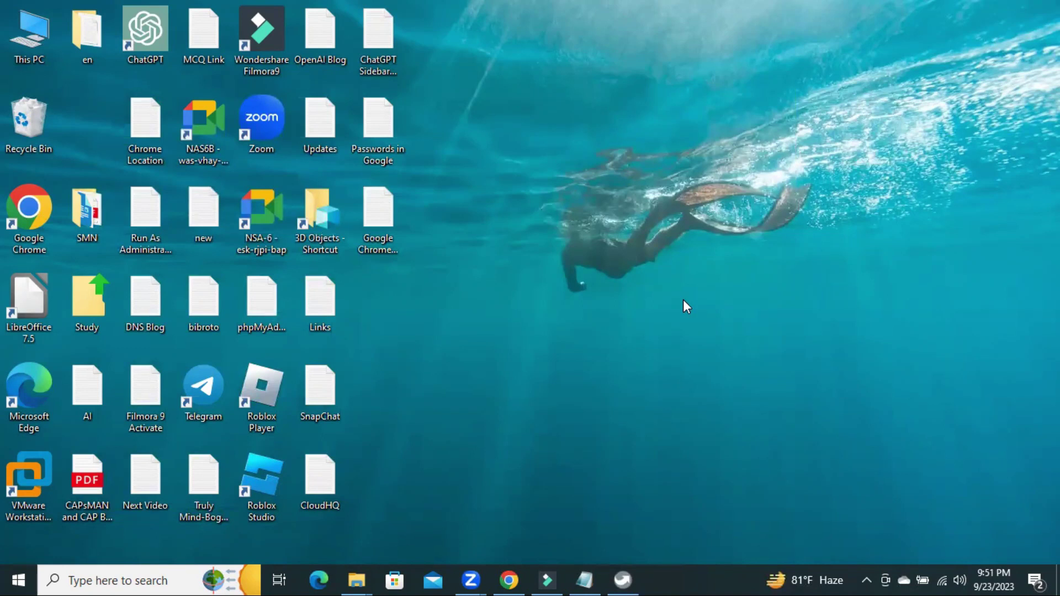